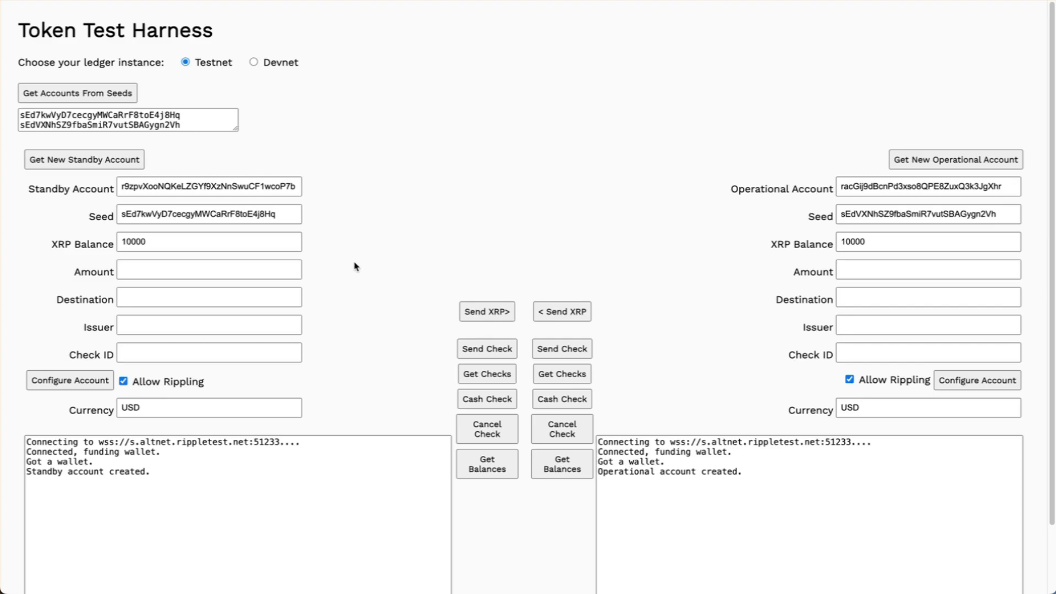
# - Enter a standby check amount of 100000000 with the operational account's address as destination
pyautogui.click(200, 269)
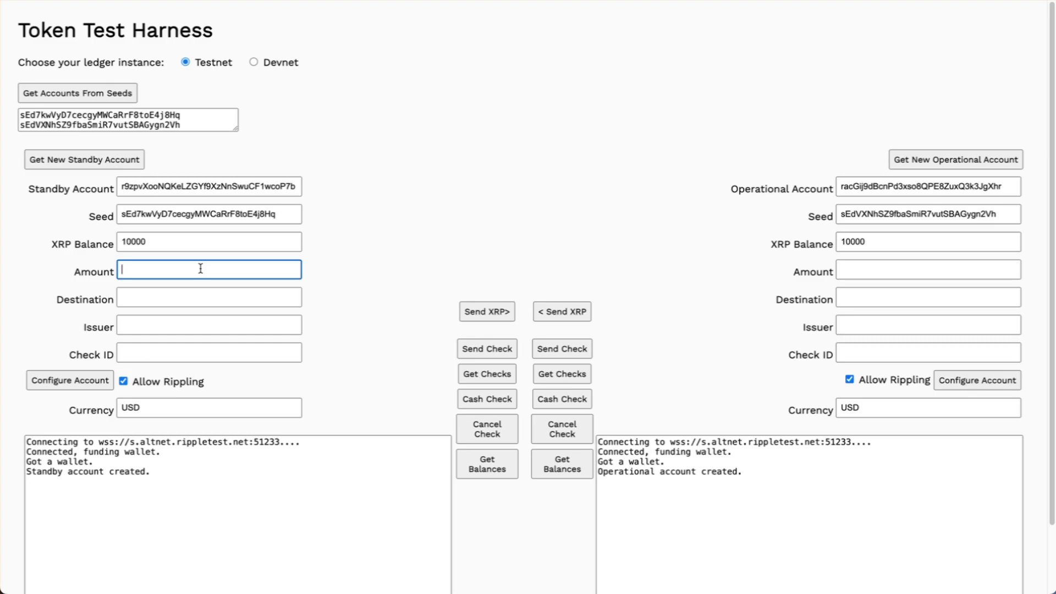
pyautogui.write('100000000')
pyautogui.doubleClick(861, 186)
pyautogui.rightClick(861, 186)
pyautogui.click(880, 313)
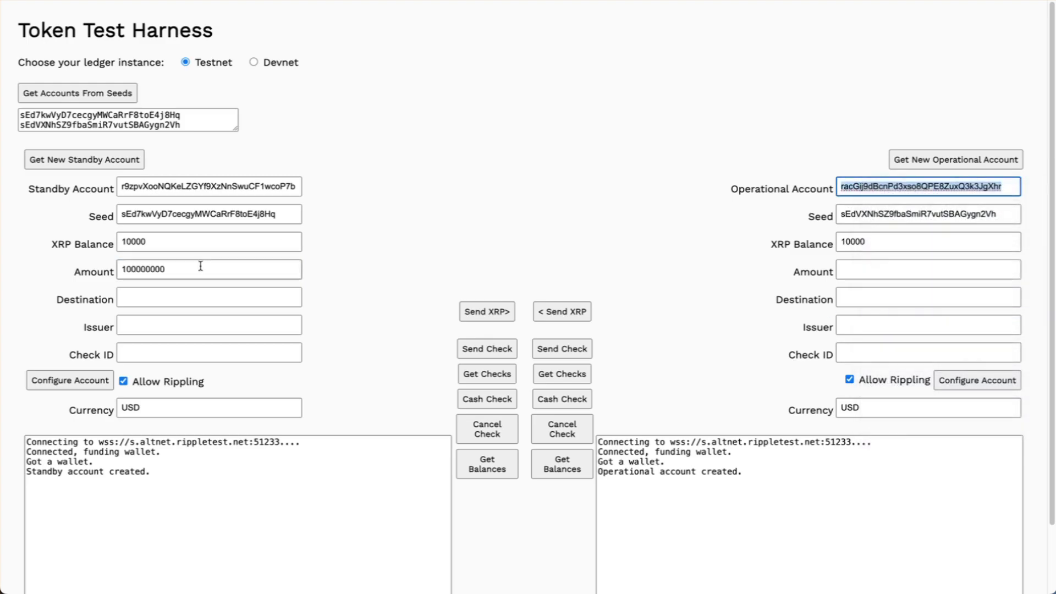
pyautogui.click(154, 298)
pyautogui.rightClick(153, 299)
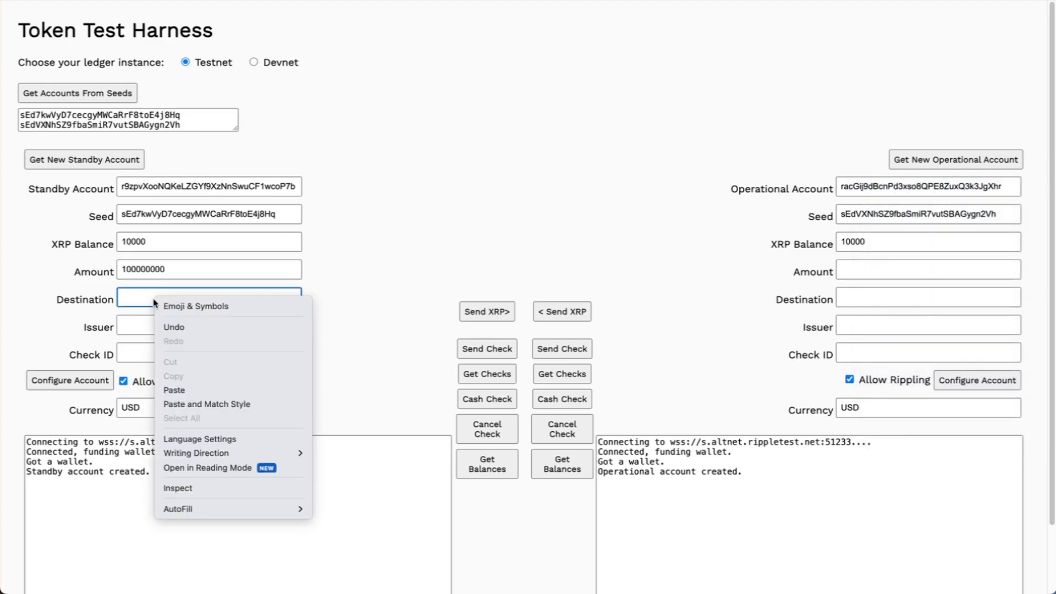
pyautogui.click(181, 394)
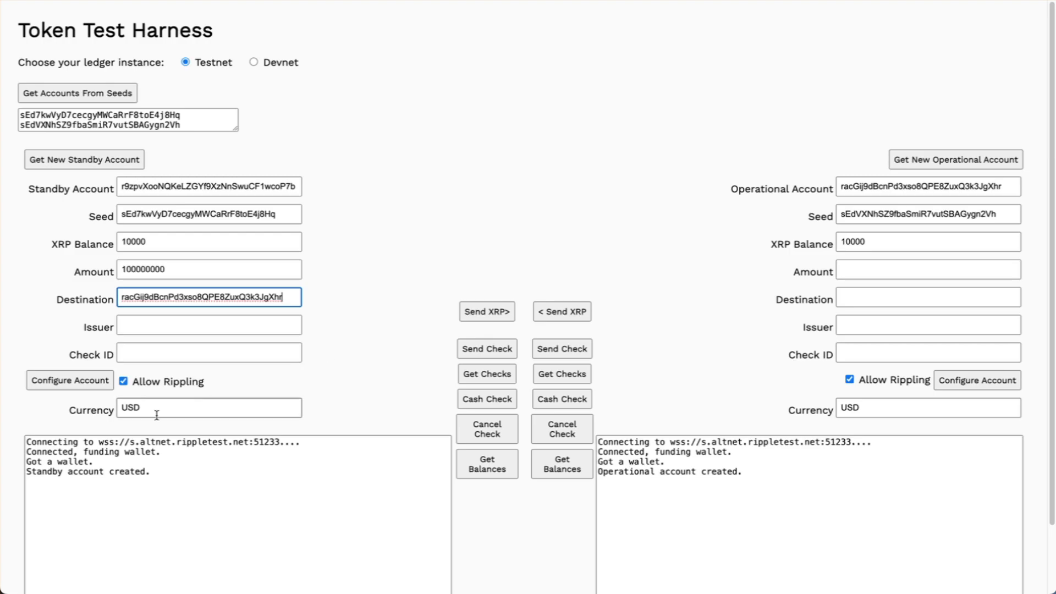
# - Change the check currency from USD to XRP, send it, and list operational's pending checks
pyautogui.doubleClick(129, 407)
pyautogui.write('X')
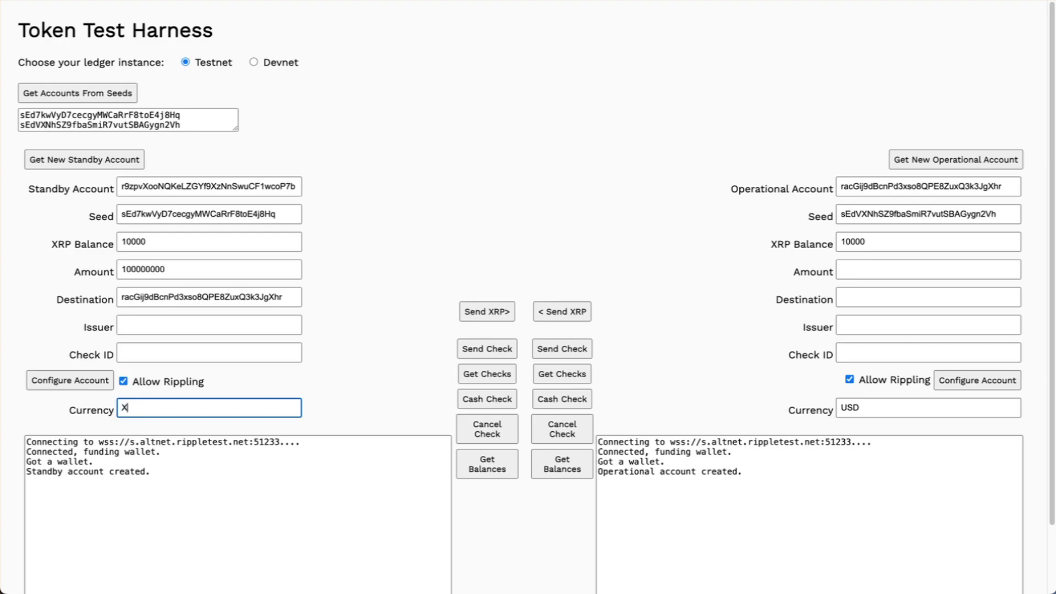
pyautogui.write('RP')
pyautogui.click(480, 349)
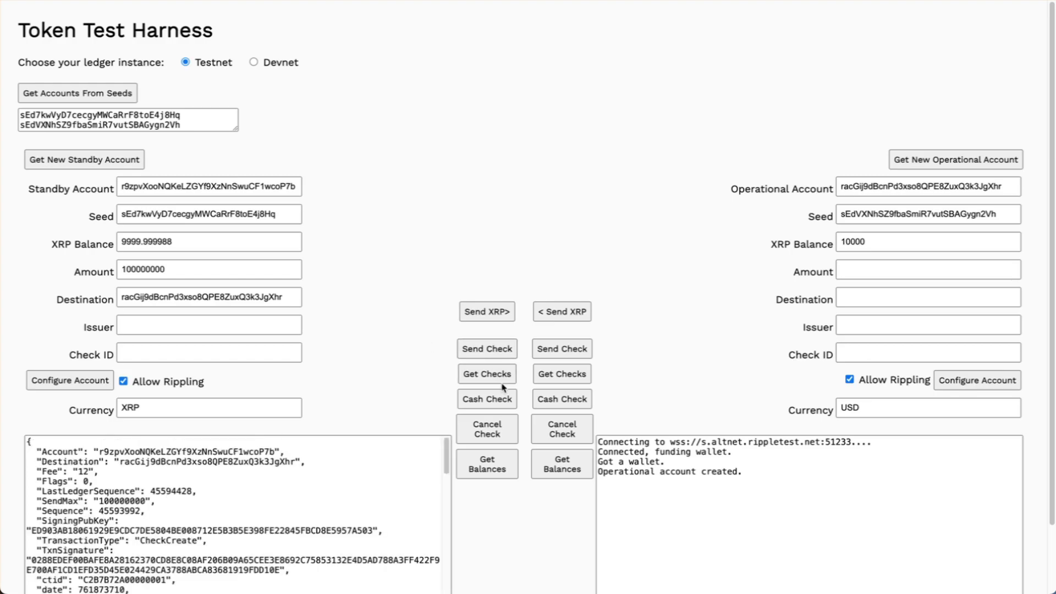
pyautogui.click(574, 377)
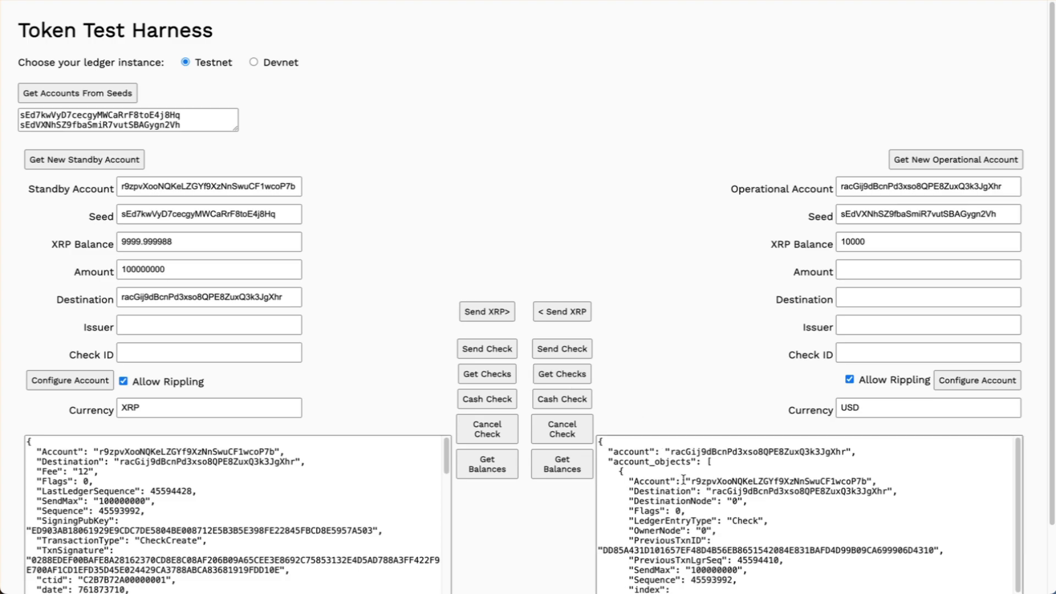
# - Copy the pending check's index hash into the operational Check ID field
pyautogui.scroll(-2, 683, 479)
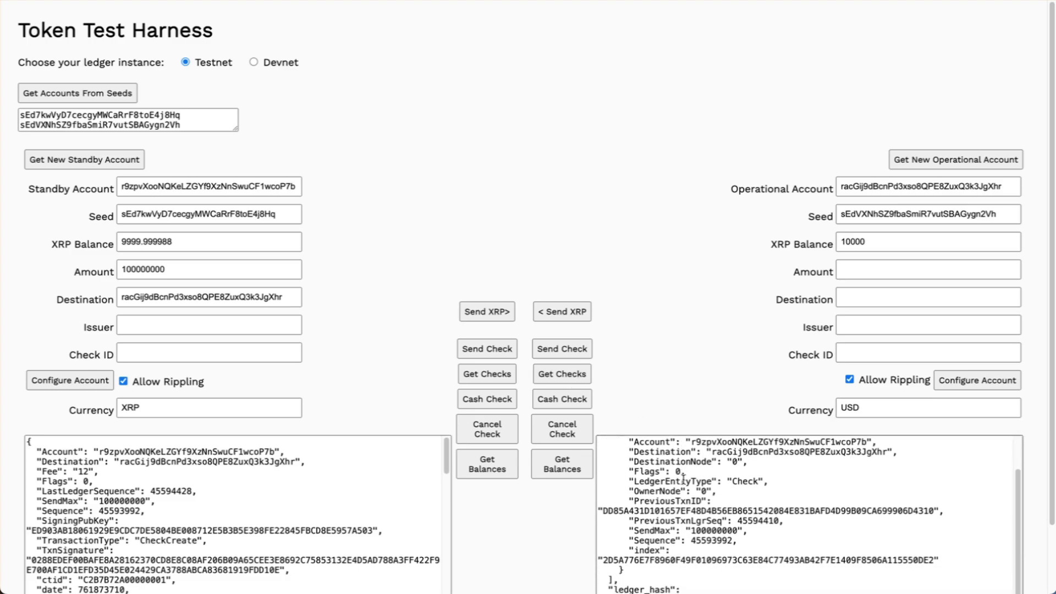
pyautogui.doubleClick(674, 559)
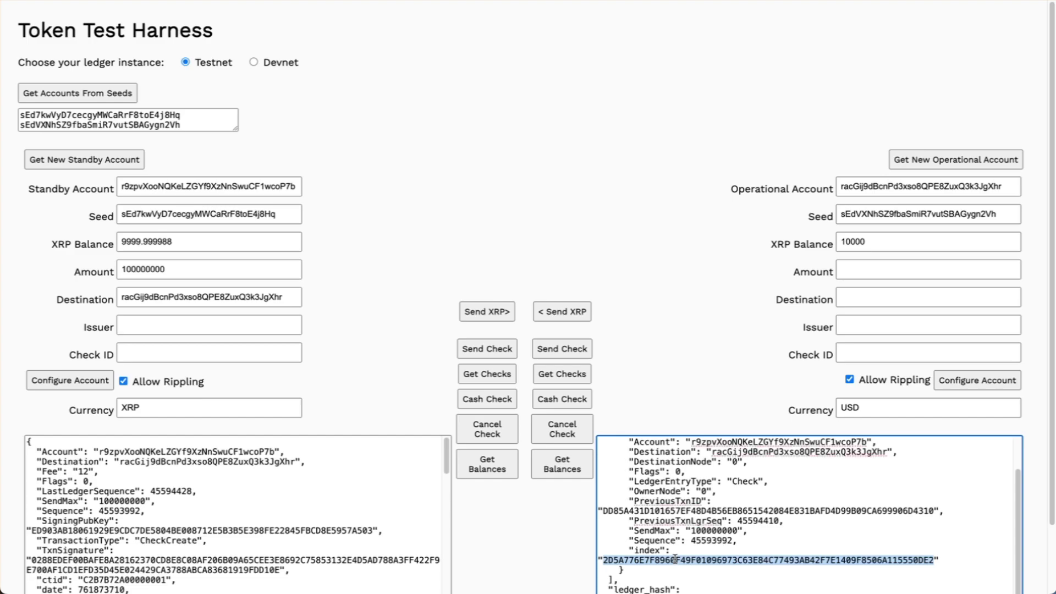
pyautogui.rightClick(739, 559)
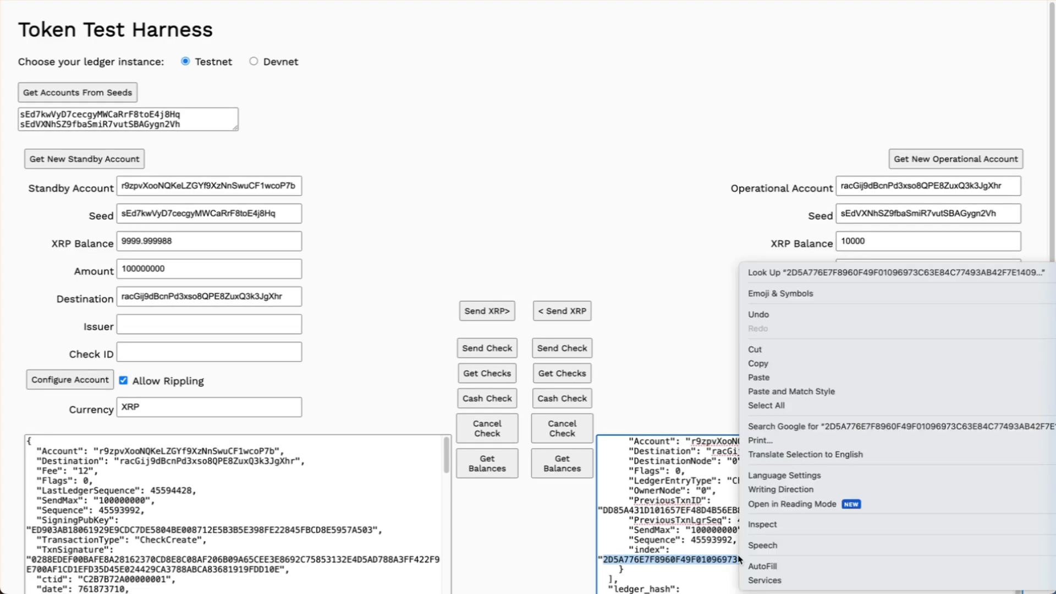
pyautogui.click(792, 364)
pyautogui.click(852, 351)
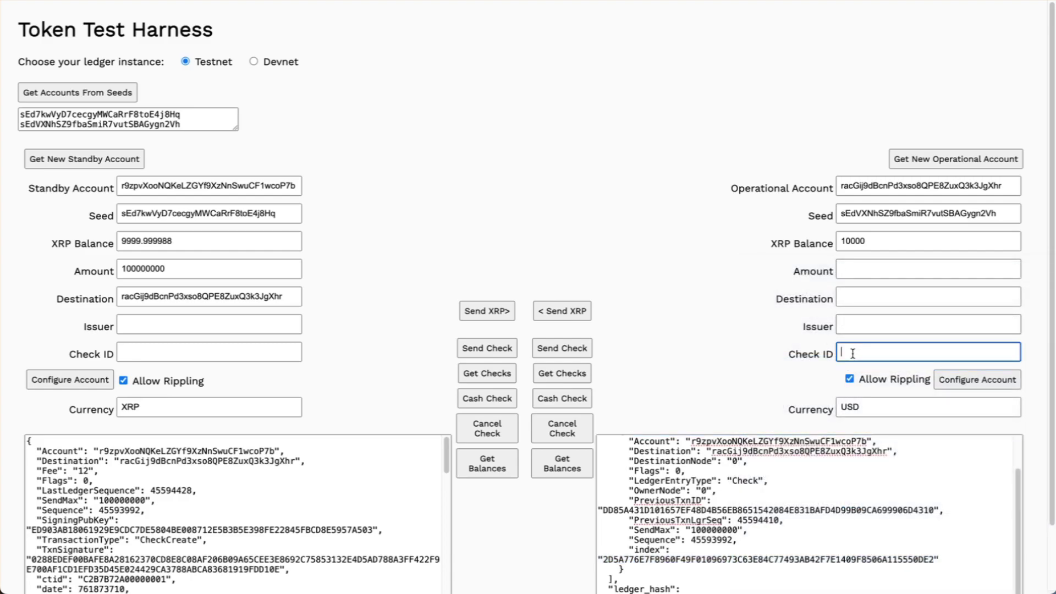
pyautogui.rightClick(852, 352)
pyautogui.click(873, 444)
# - Set the operational cash amount to 100000000 and the currency to XRP
pyautogui.click(842, 274)
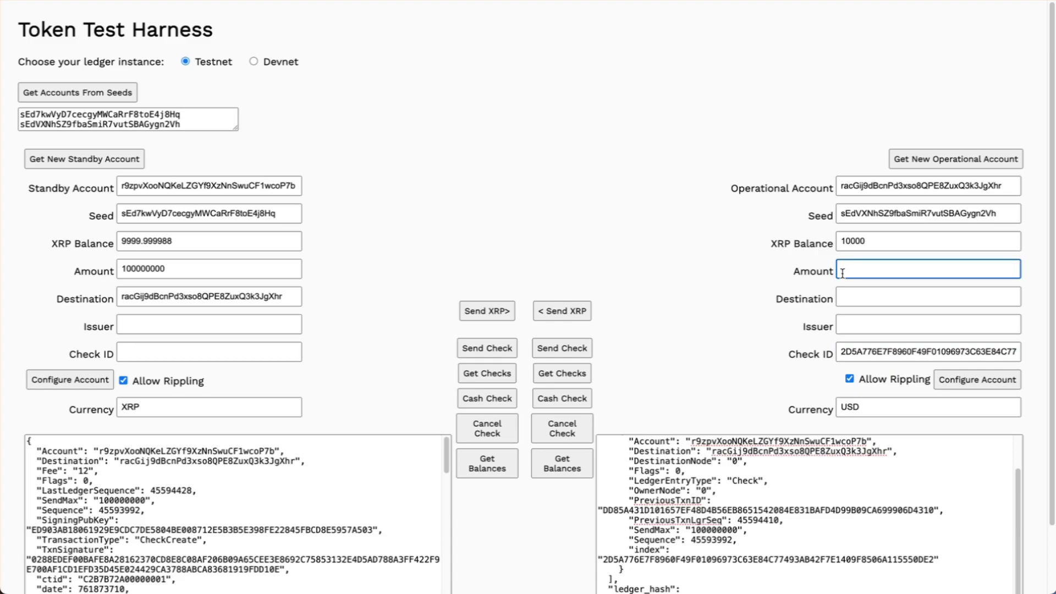
pyautogui.write('100000000')
pyautogui.doubleClick(842, 408)
pyautogui.write('XRP')
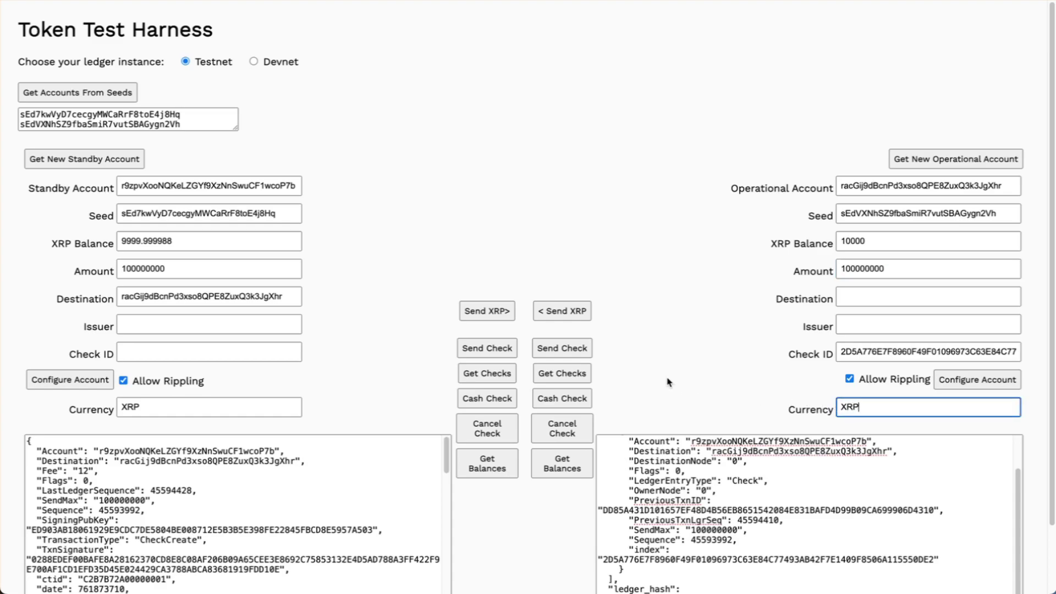
# - Cash the 100000000 XRP check into the operational account, raising its balance to 10099.999988 XRP
pyautogui.click(556, 395)
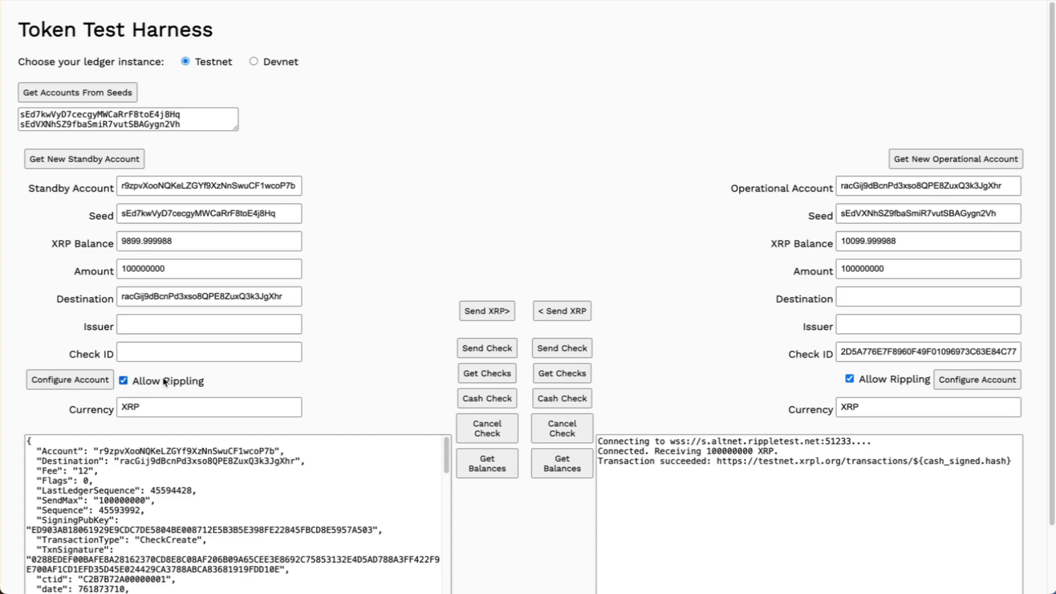
pyautogui.doubleClick(154, 268)
# - Set the standby check amount to 78 and the standby account's address as issuer
pyautogui.write('78')
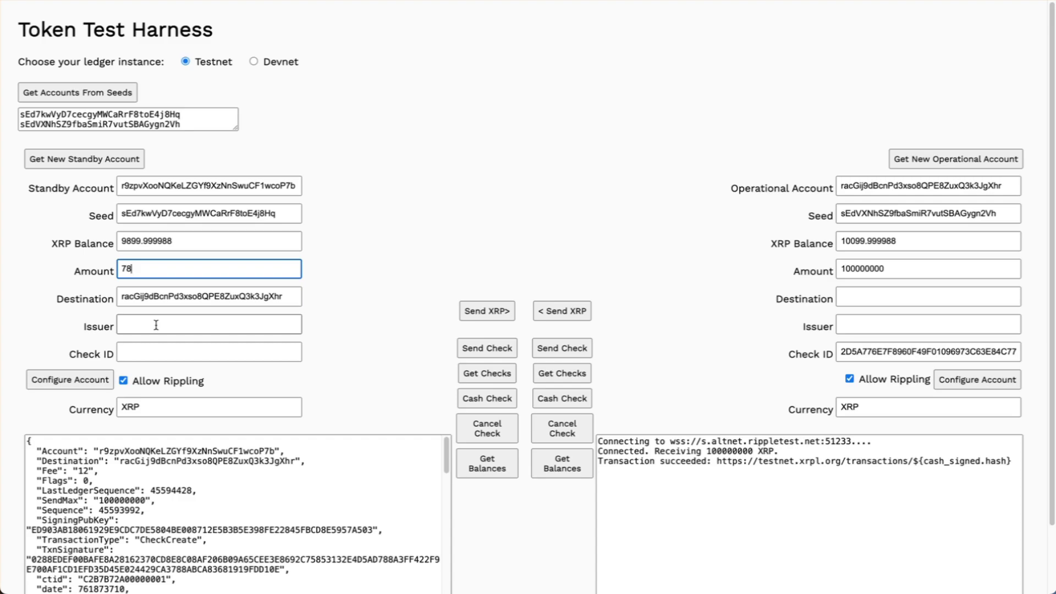
pyautogui.doubleClick(219, 185)
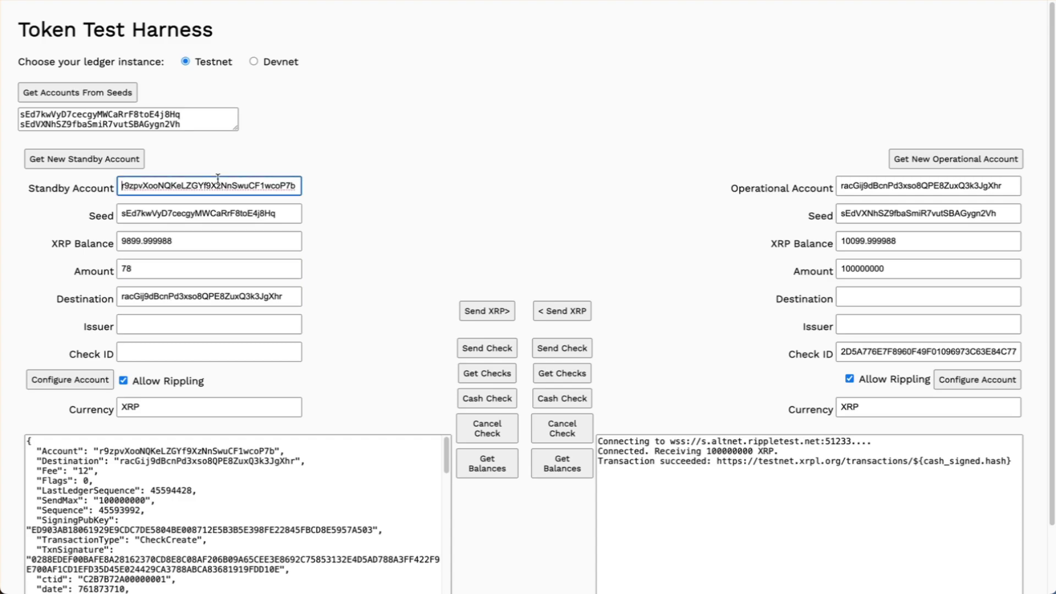
pyautogui.rightClick(218, 183)
pyautogui.click(269, 305)
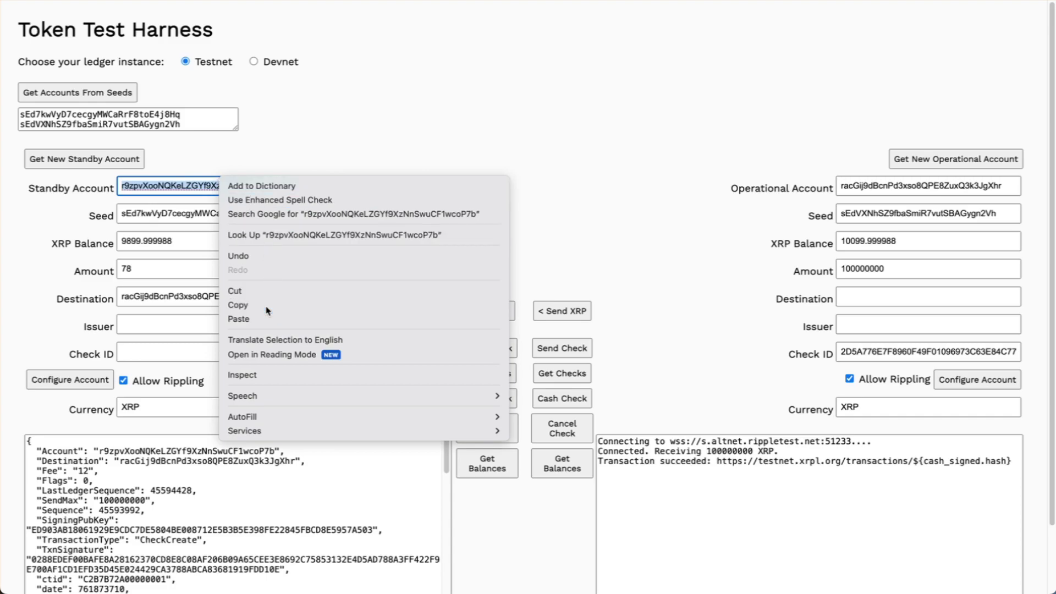
pyautogui.click(150, 326)
pyautogui.rightClick(150, 326)
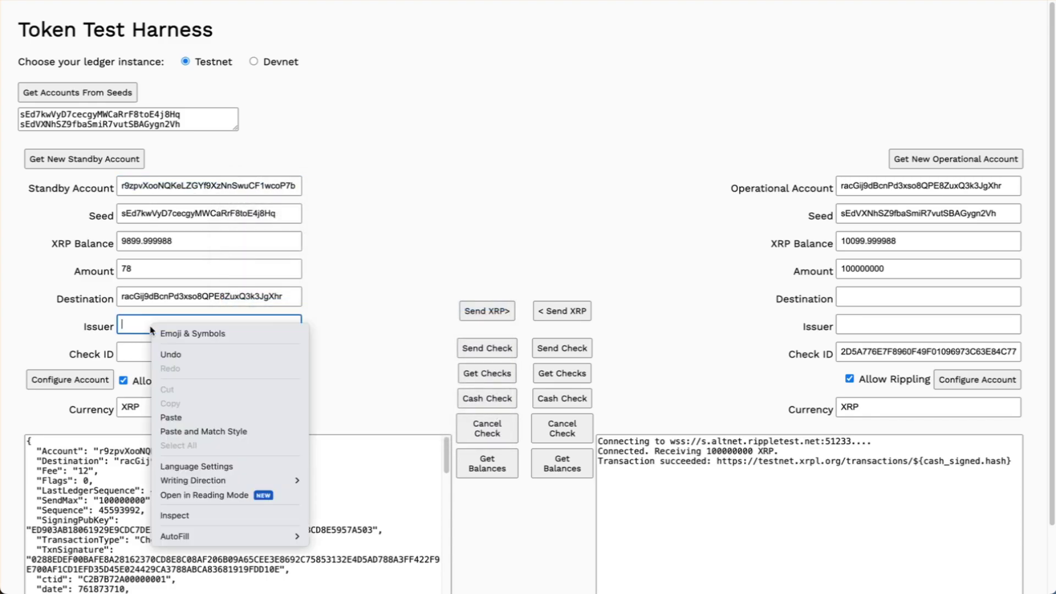
pyautogui.click(177, 413)
# - Change the currency to YEN, send the check, and list operational's pending checks
pyautogui.doubleClick(136, 407)
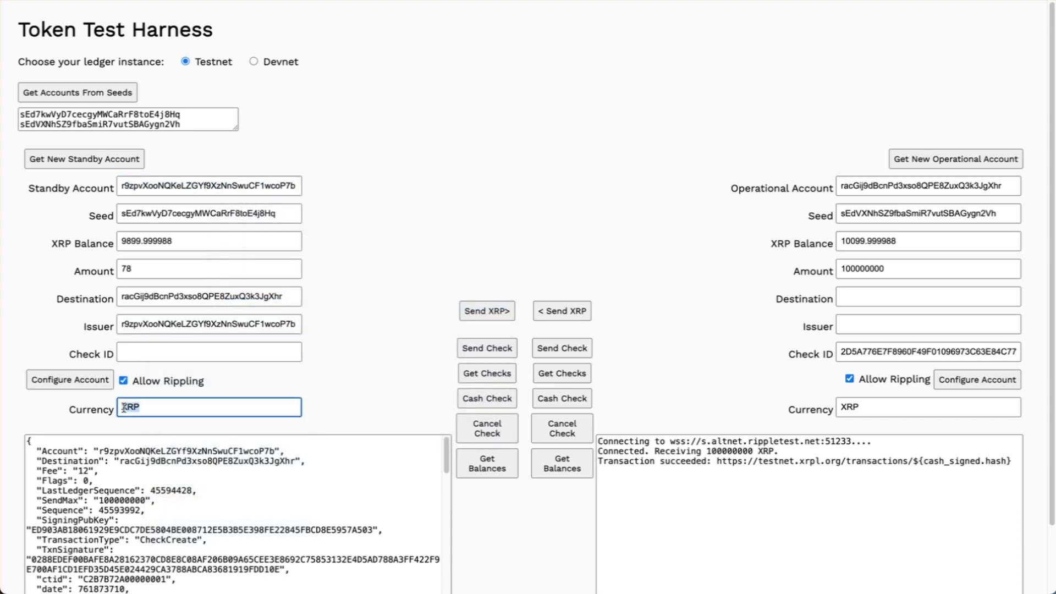
pyautogui.write('YEN')
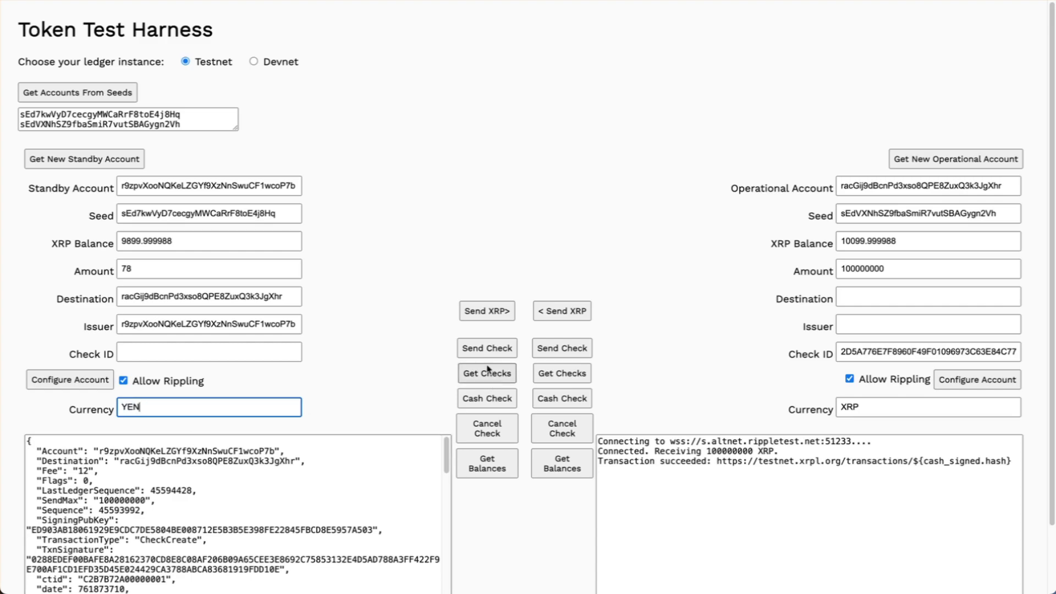
pyautogui.click(495, 348)
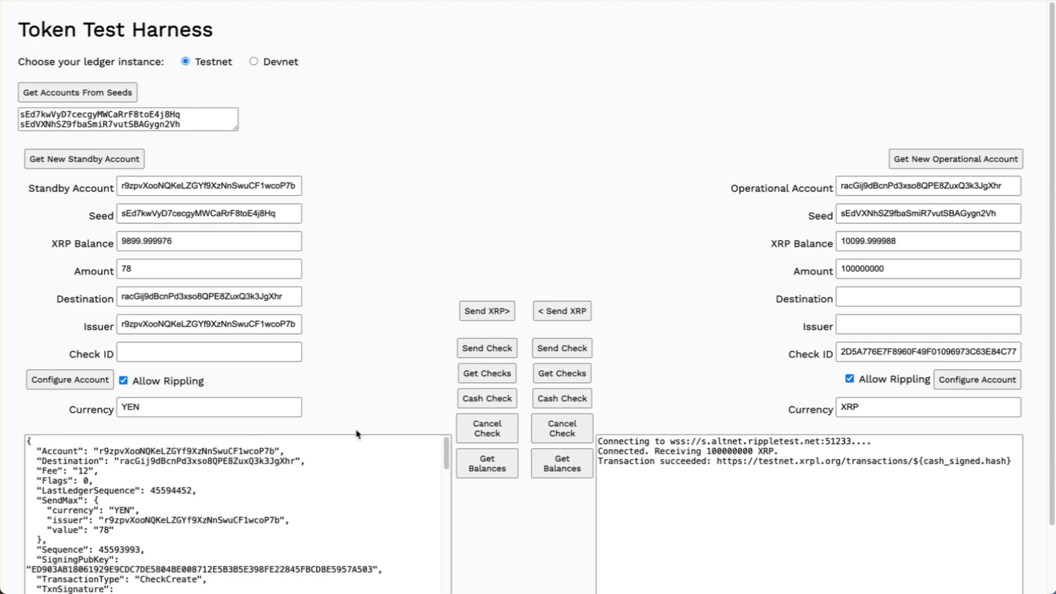
pyautogui.click(579, 373)
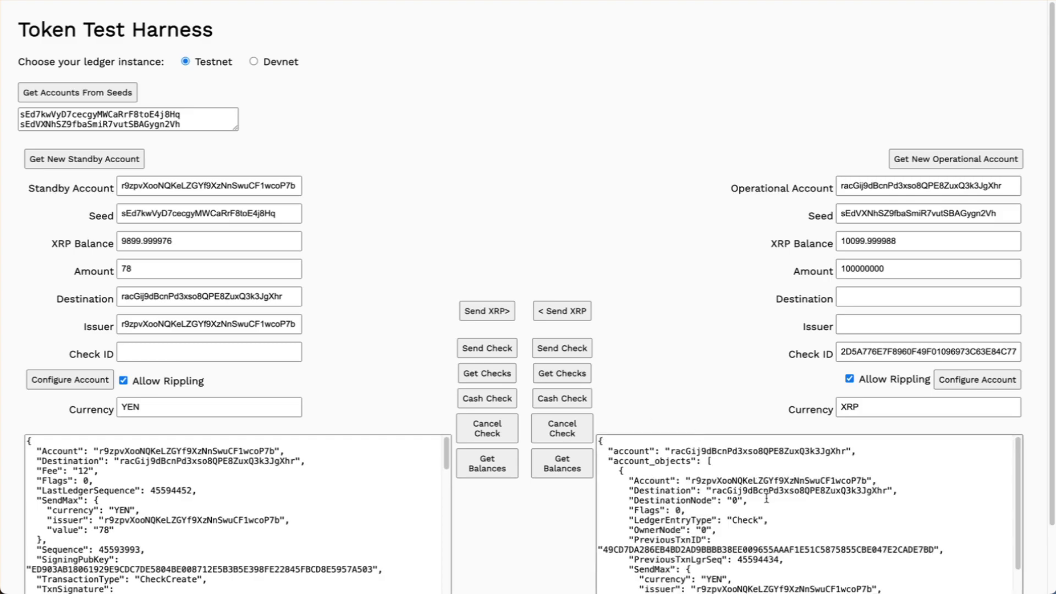
# - Replace the operational Check ID with the YEN check's index hash
pyautogui.scroll(-3, 819, 519)
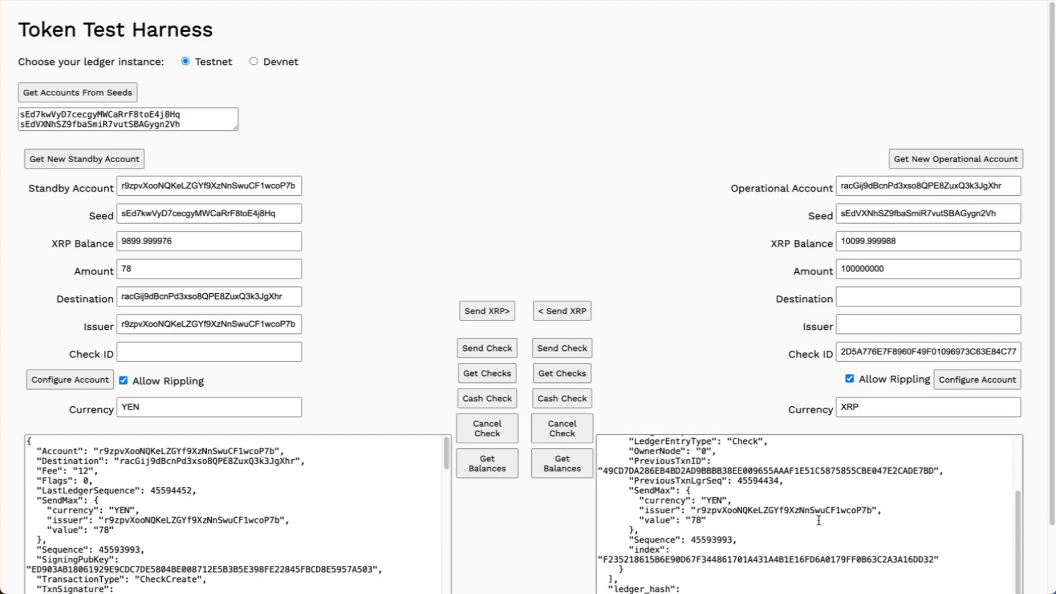
pyautogui.doubleClick(770, 559)
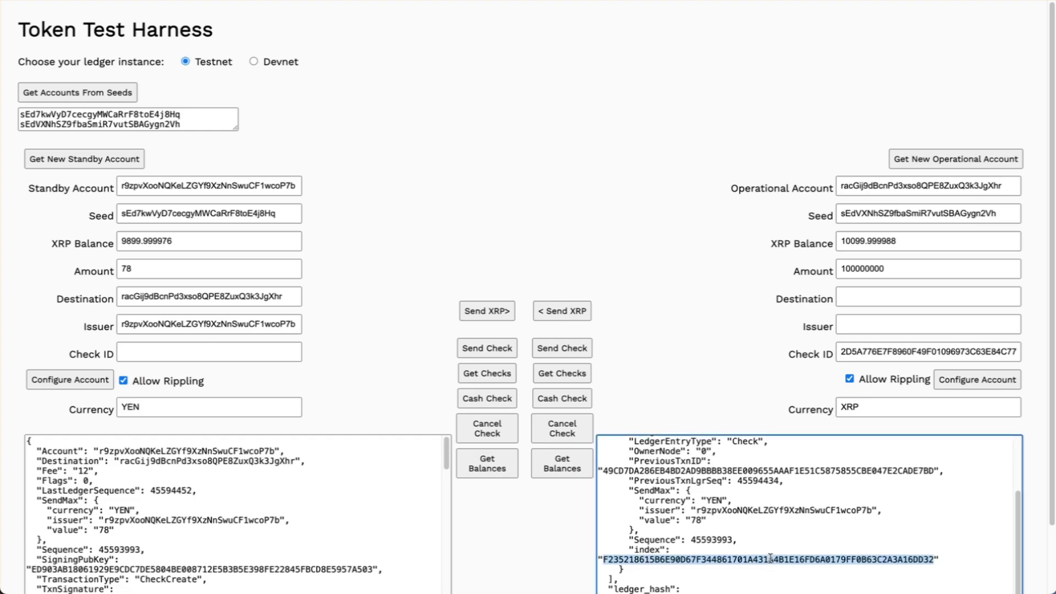
pyautogui.rightClick(771, 558)
pyautogui.click(789, 363)
pyautogui.doubleClick(868, 352)
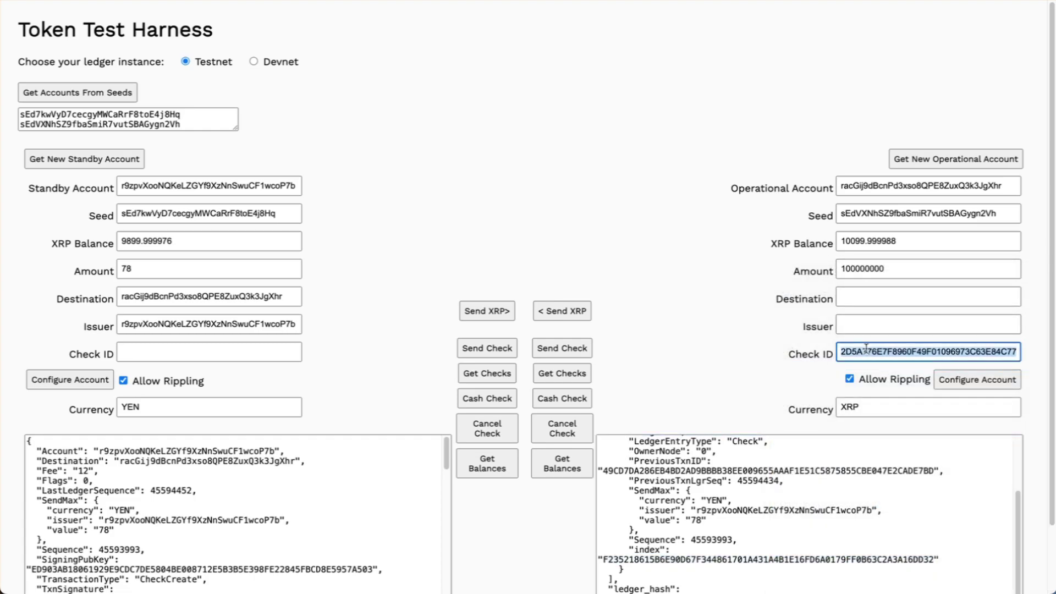
pyautogui.rightClick(868, 352)
pyautogui.click(722, 376)
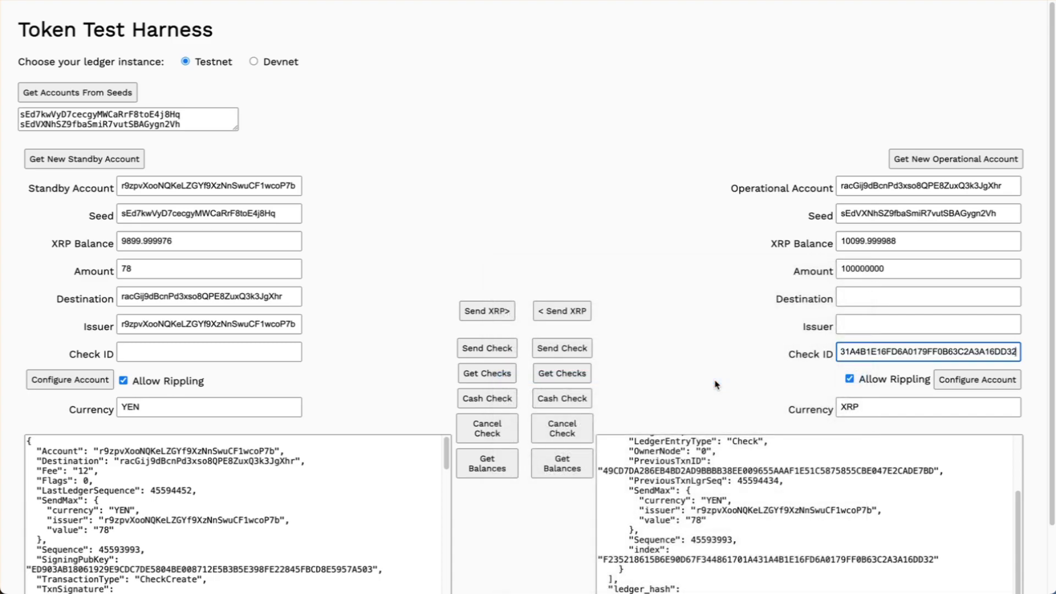
# - Fill the operational issuer with the standby address and change the currency from XRP to YEN
pyautogui.doubleClick(187, 321)
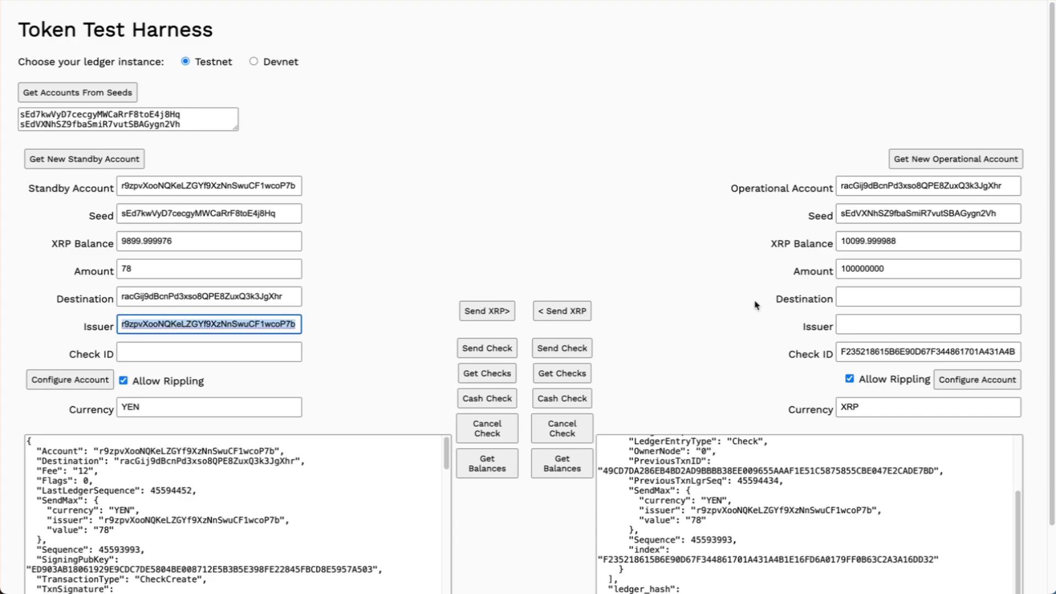
pyautogui.scroll(-1, 237, 317)
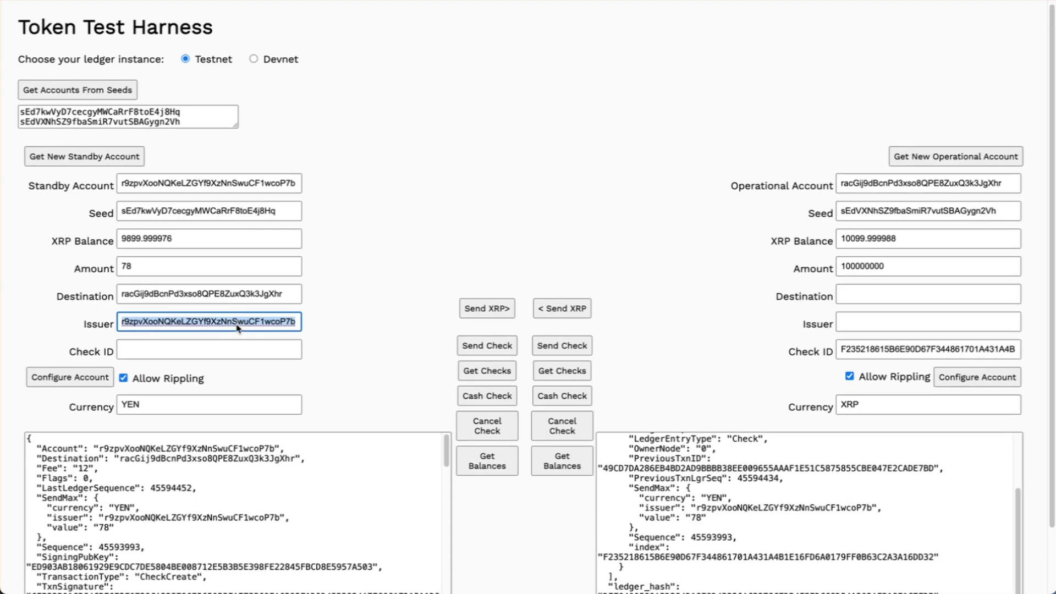
pyautogui.rightClick(238, 324)
pyautogui.click(308, 455)
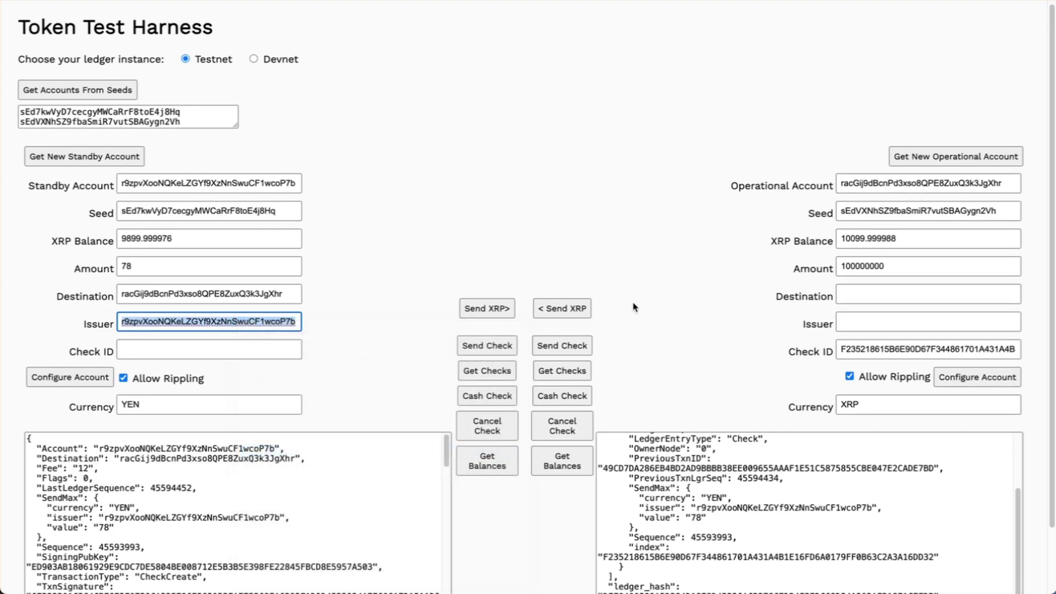
pyautogui.click(872, 324)
pyautogui.rightClick(873, 327)
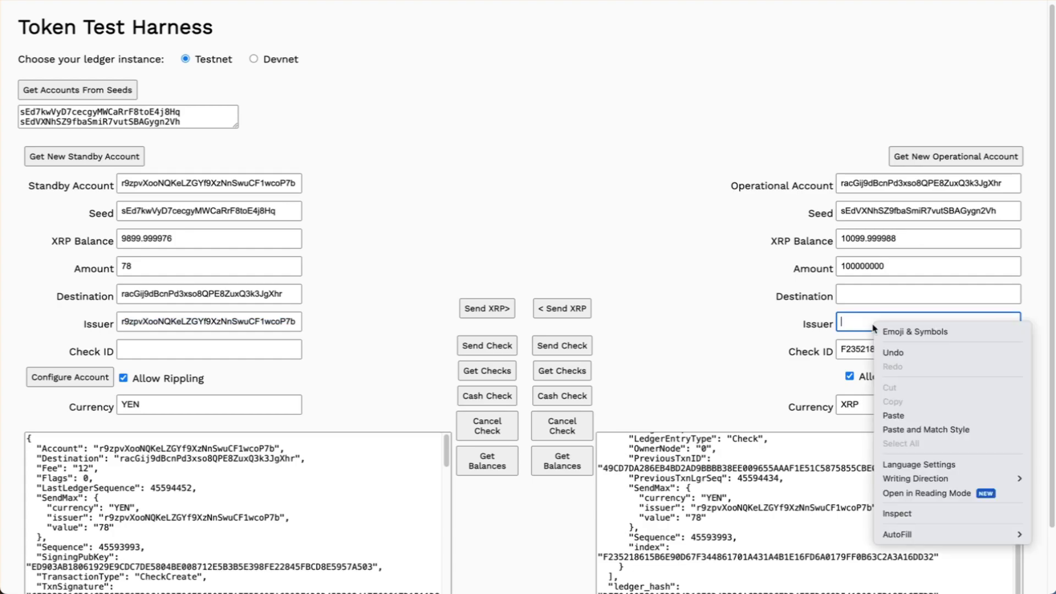
pyautogui.click(893, 415)
pyautogui.click(846, 403)
pyautogui.doubleClick(846, 403)
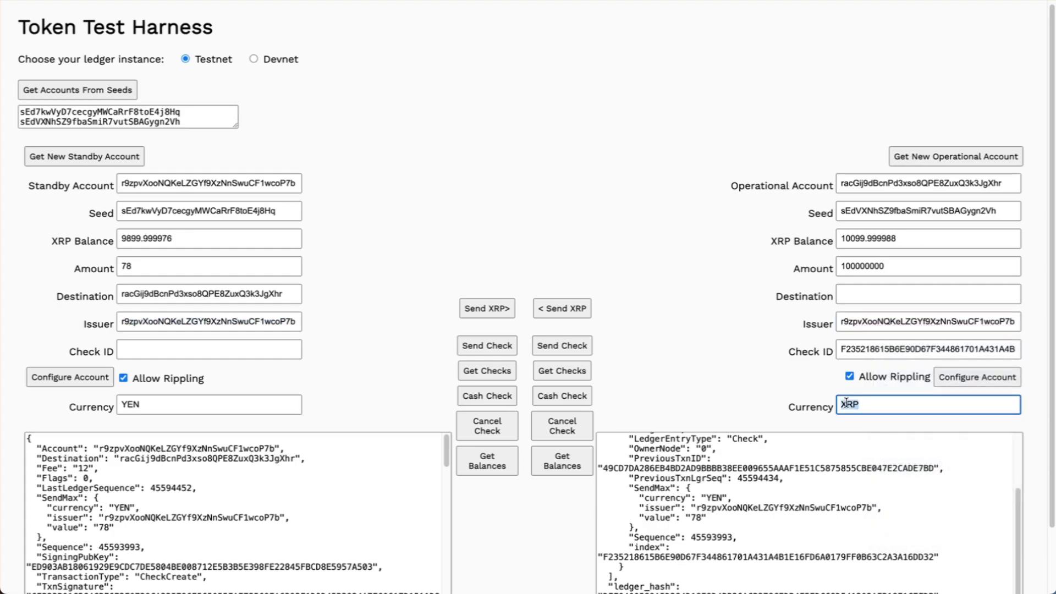
pyautogui.write('YEN')
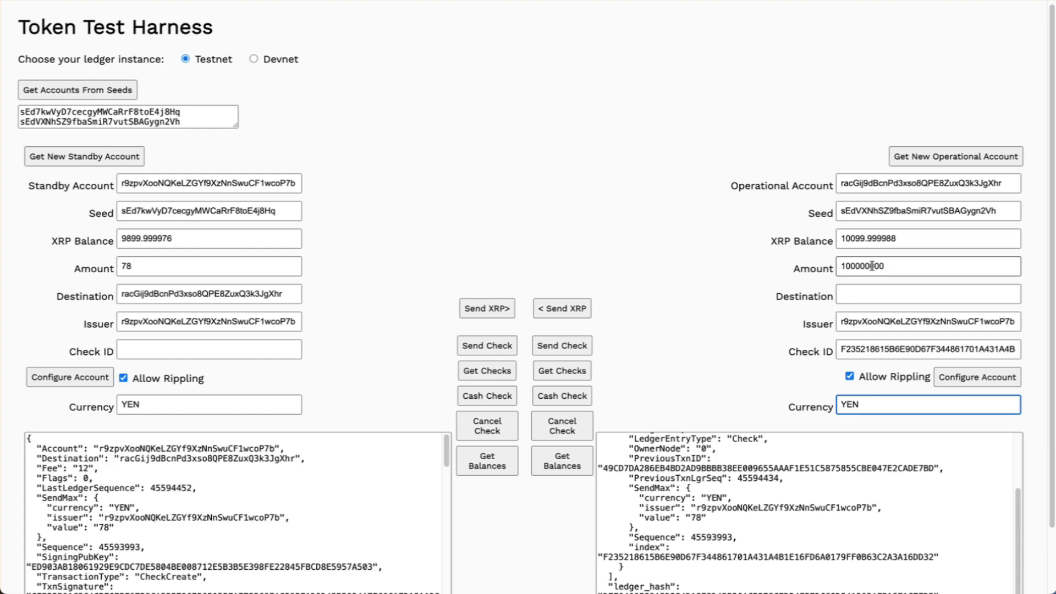
# - Change the operational amount from 100000000 to 70 and cash the YEN check
pyautogui.moveTo(896, 266); pyautogui.dragTo(834, 265)
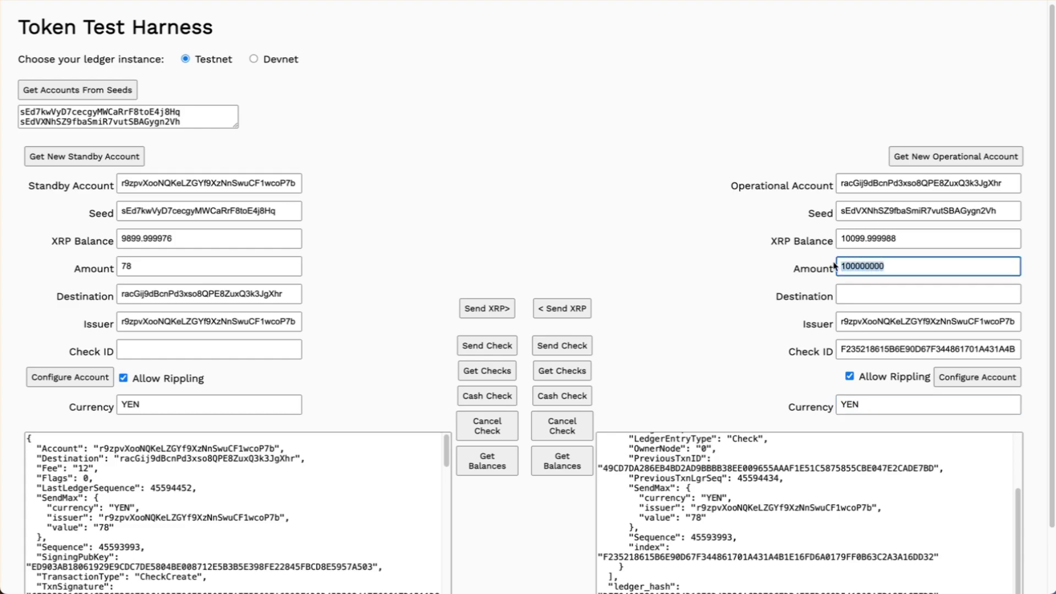
pyautogui.press('BackSpace')
pyautogui.write('70')
pyautogui.click(576, 399)
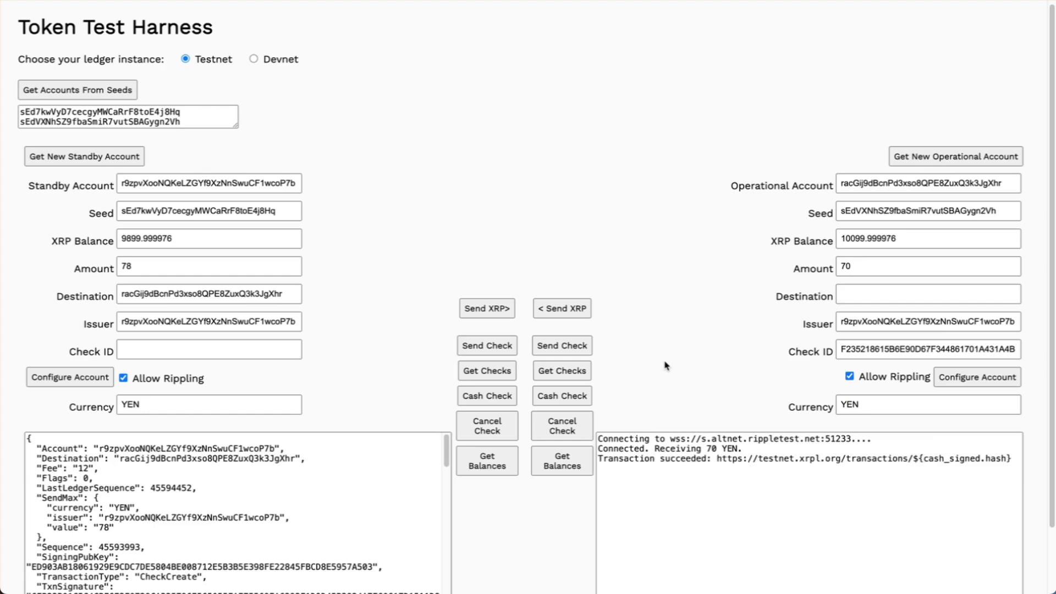
# - Refresh both balances and review logs showing operational holding 70 YEN from standby
pyautogui.click(551, 462)
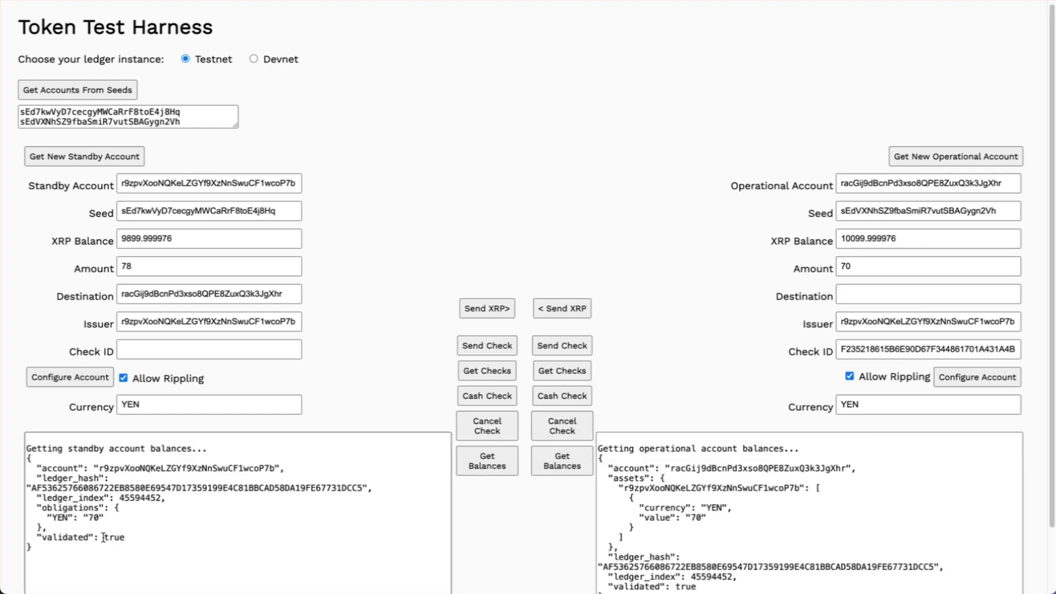
pyautogui.click(662, 504)
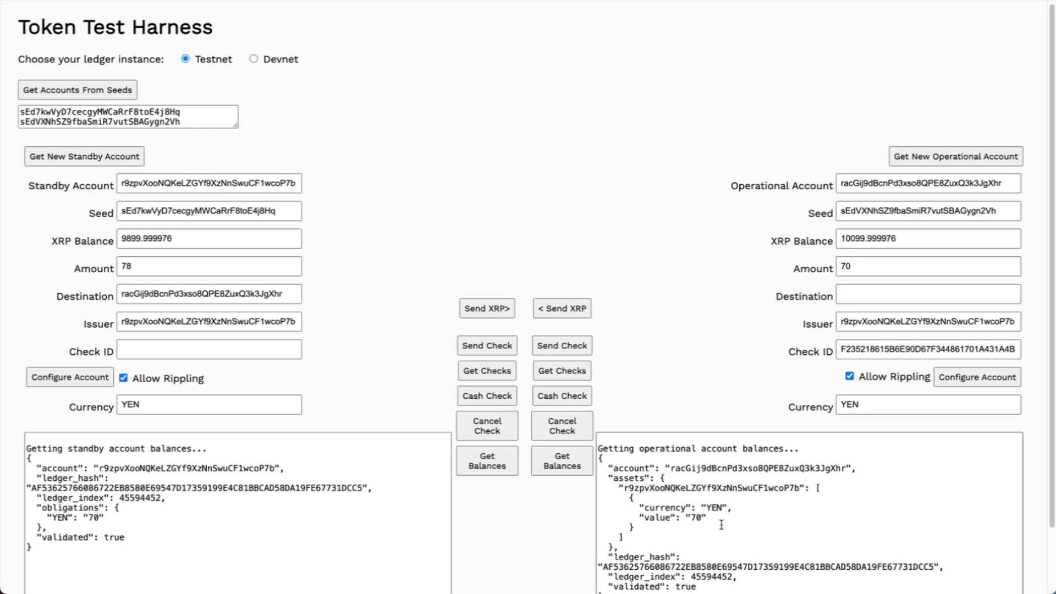
pyautogui.scroll(-2, 722, 525)
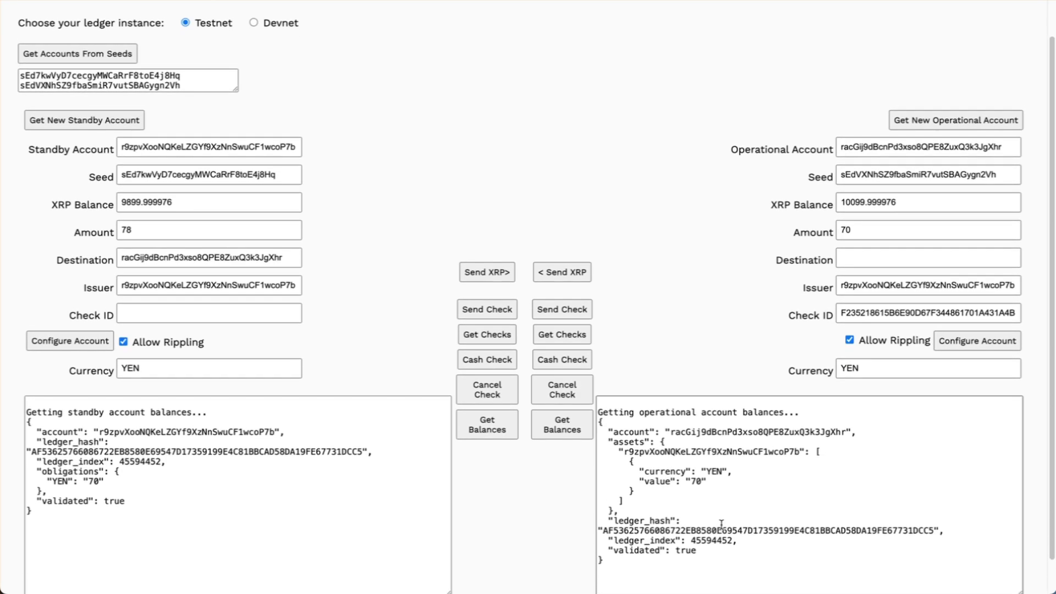